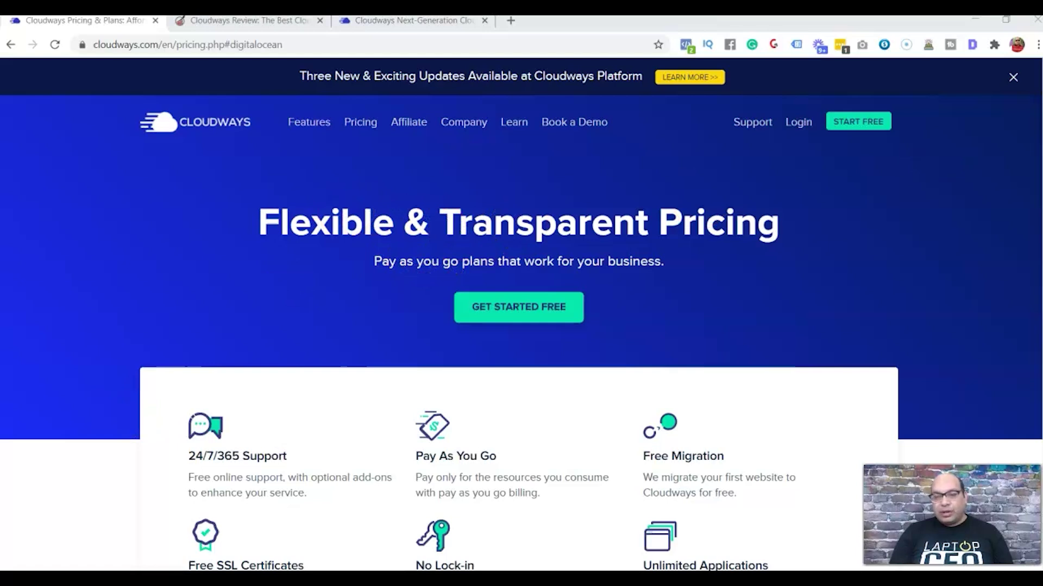
# Step: Switch the Managed Hosting Plans from Linode to Vultr, showing $11, $23, $44 and $84 monthly
pyautogui.scroll(-10, 521, 315)
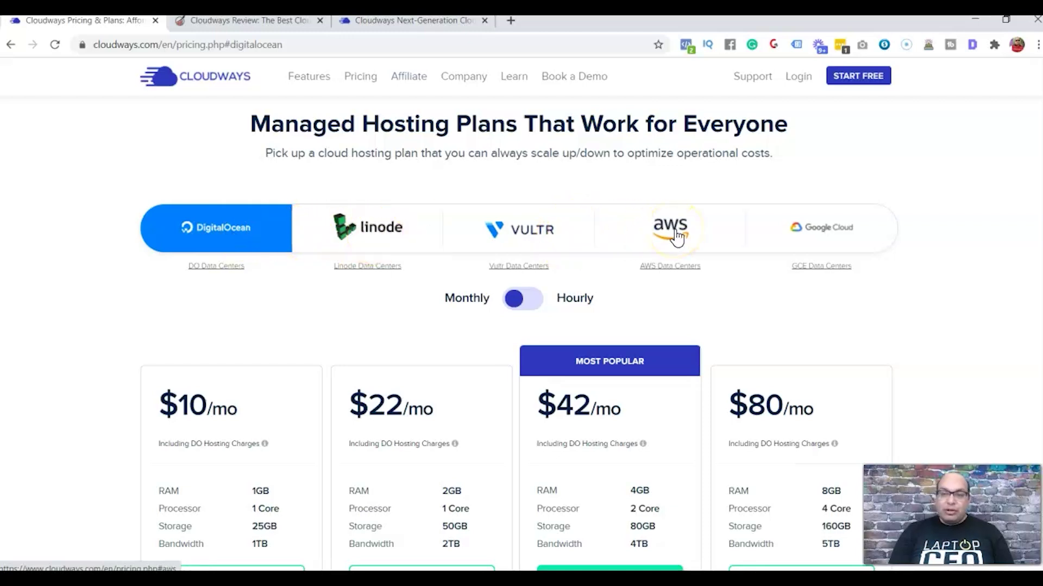
pyautogui.click(402, 240)
pyautogui.click(523, 234)
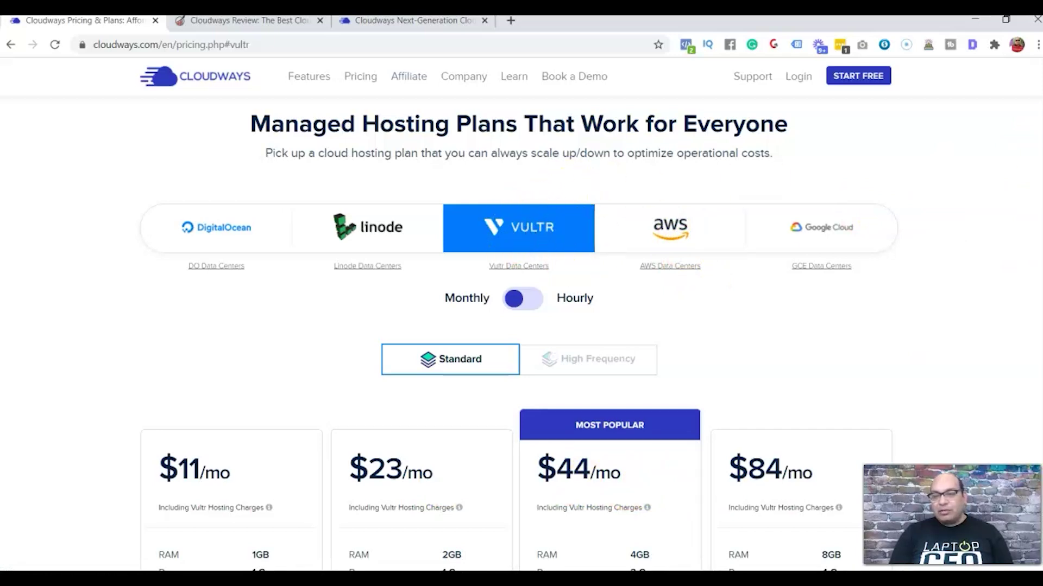
pyautogui.scroll(-8, 522, 325)
pyautogui.scroll(2, 522, 325)
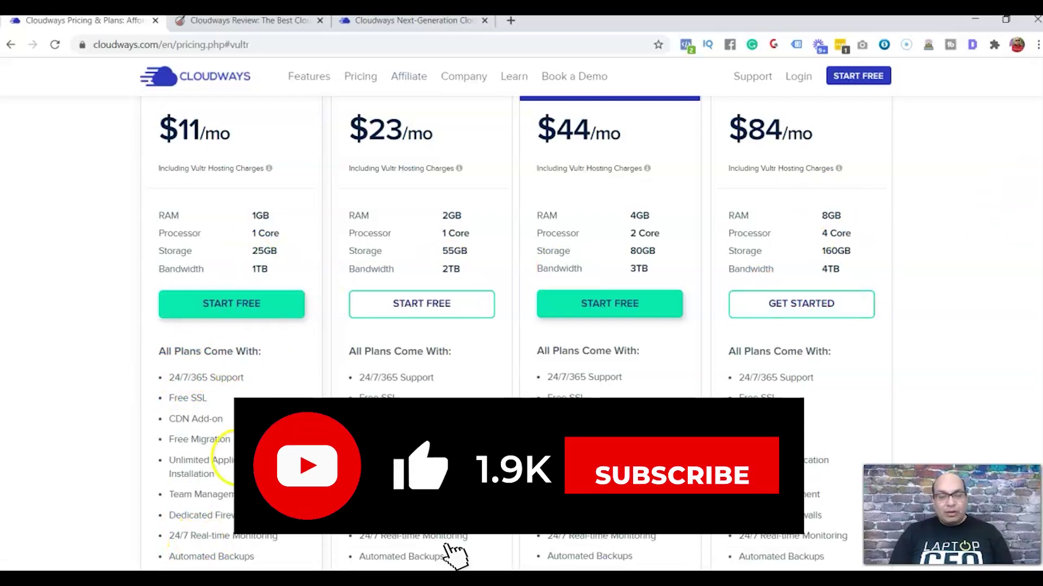
pyautogui.scroll(-1, 445, 543)
pyautogui.scroll(-3, 328, 168)
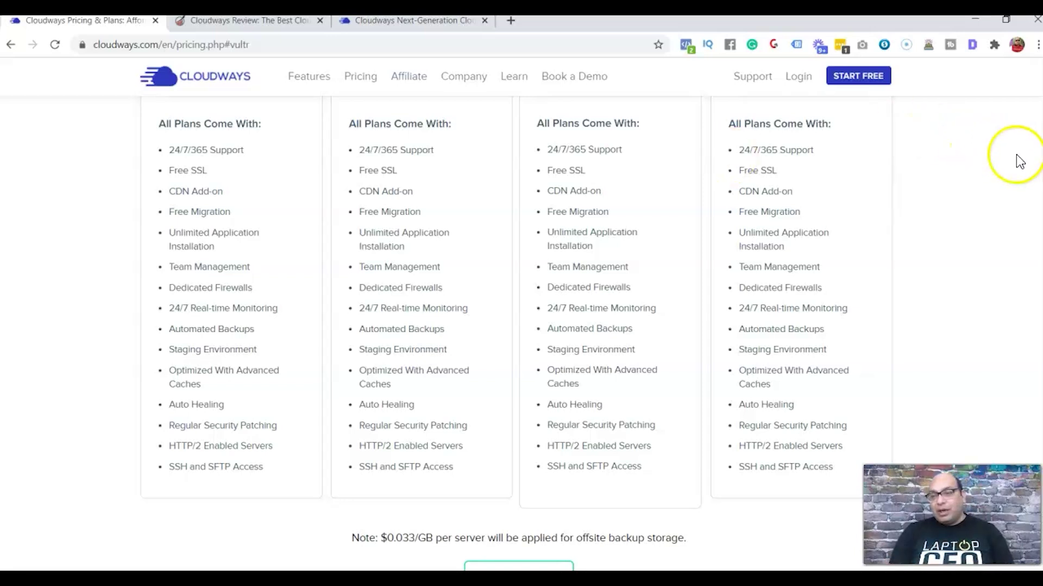
pyautogui.scroll(3, 522, 326)
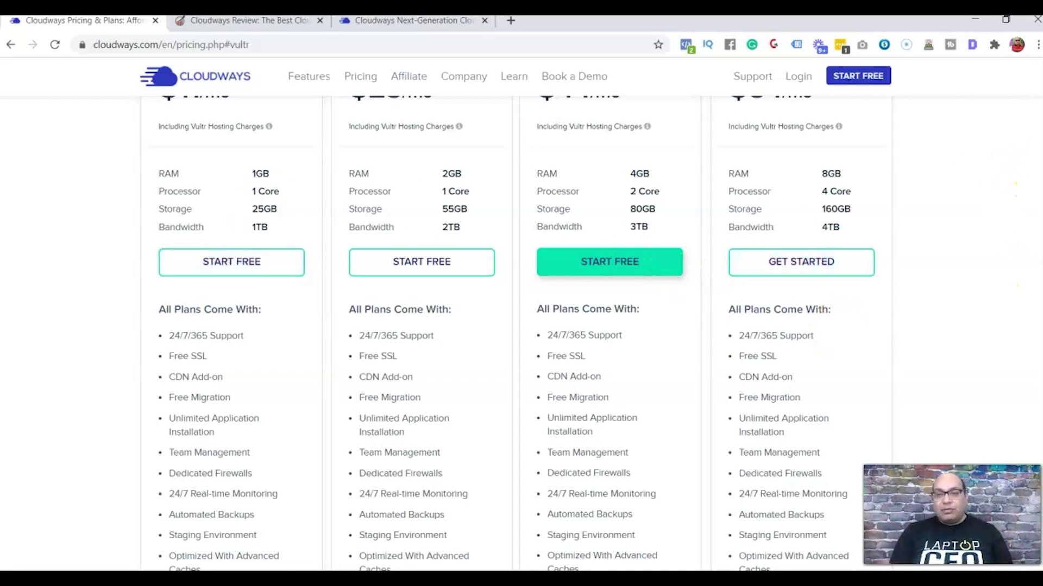
pyautogui.scroll(1, 519, 331)
pyautogui.scroll(2, 518, 331)
pyautogui.scroll(3, 518, 331)
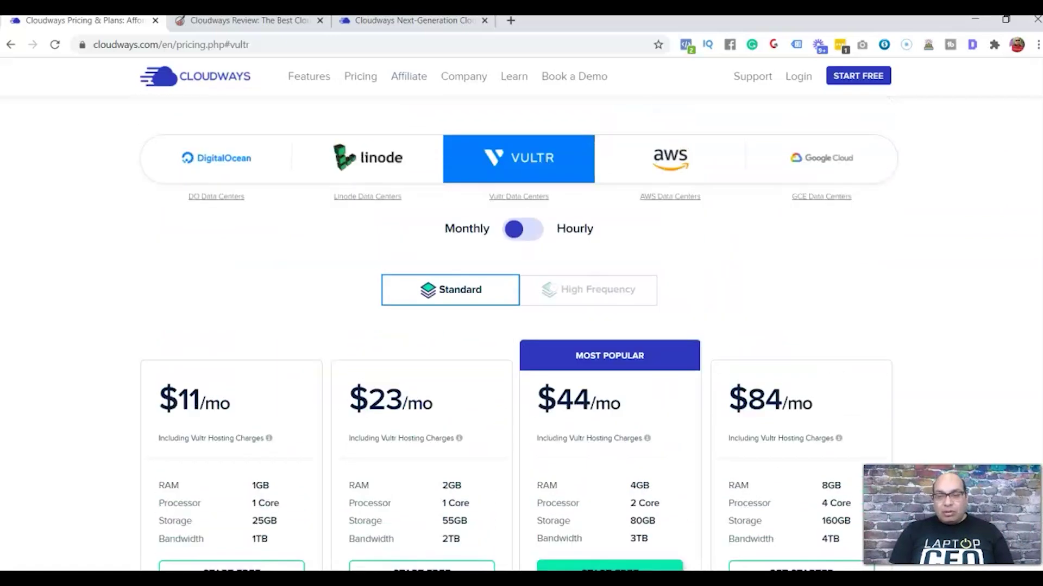
pyautogui.scroll(4, 519, 331)
pyautogui.scroll(2, 184, 539)
pyautogui.scroll(5, 184, 538)
pyautogui.scroll(3, 184, 539)
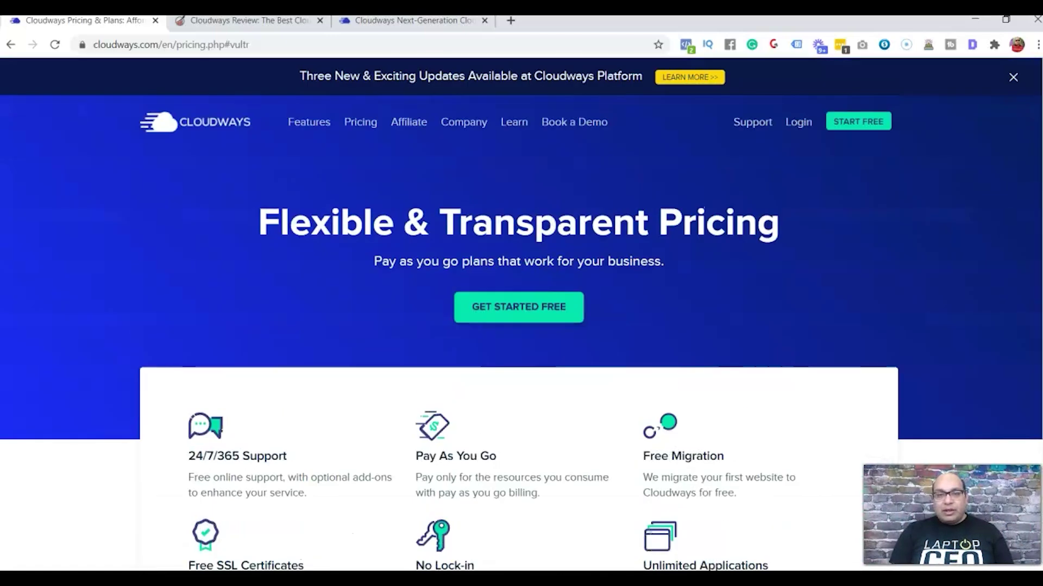
# Step: Configure the new server as Vultr Standard 1GB in USA - New York (NJ) at $11/month
pyautogui.click(396, 20)
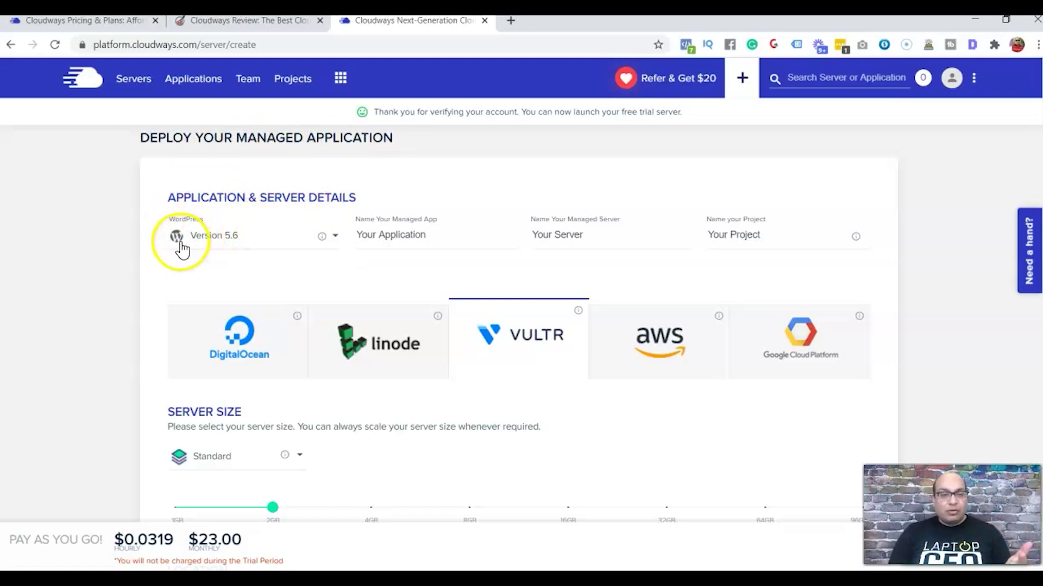
pyautogui.scroll(-3, 201, 250)
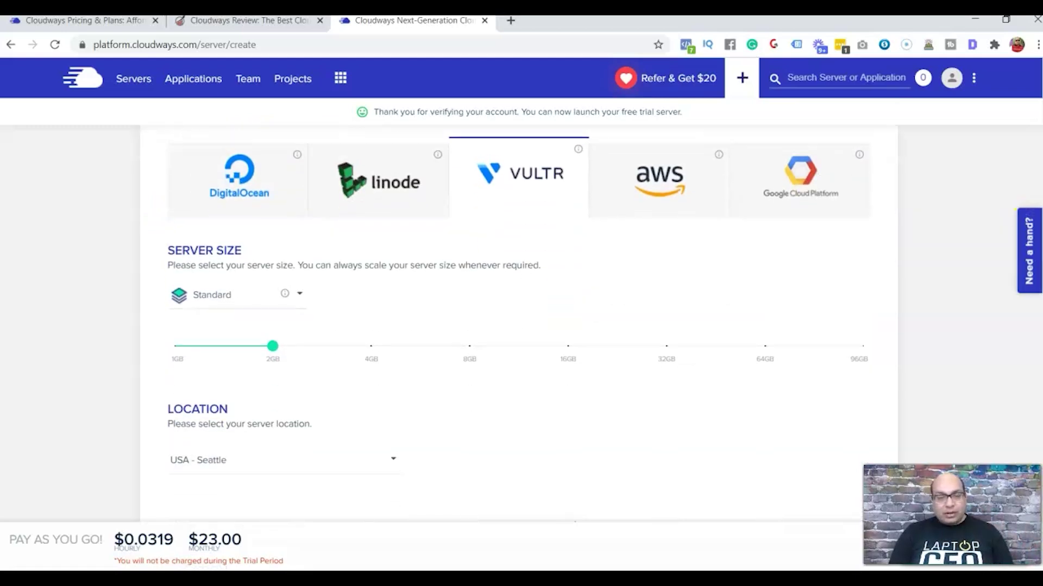
pyautogui.moveTo(273, 345)
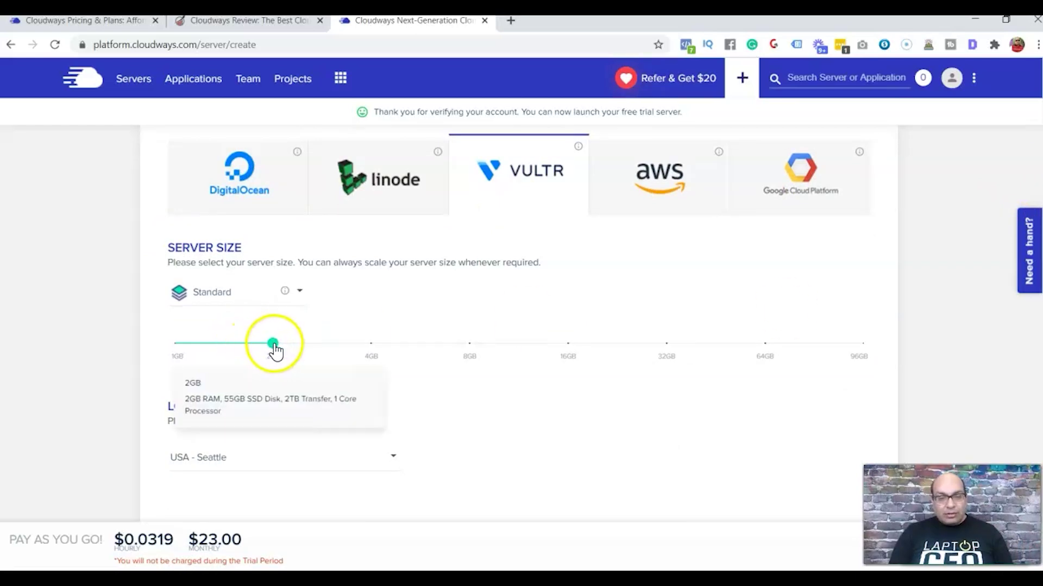
pyautogui.moveTo(286, 349)
pyautogui.mouseDown()
pyautogui.moveTo(343, 352)
pyautogui.moveTo(273, 357)
pyautogui.moveTo(174, 343)
pyautogui.mouseUp()
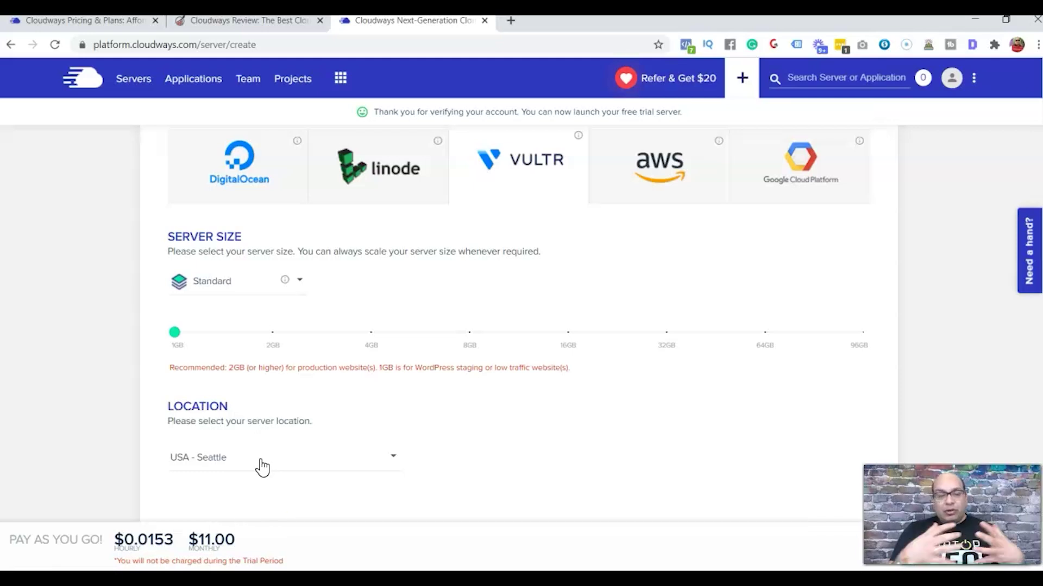
pyautogui.click(261, 460)
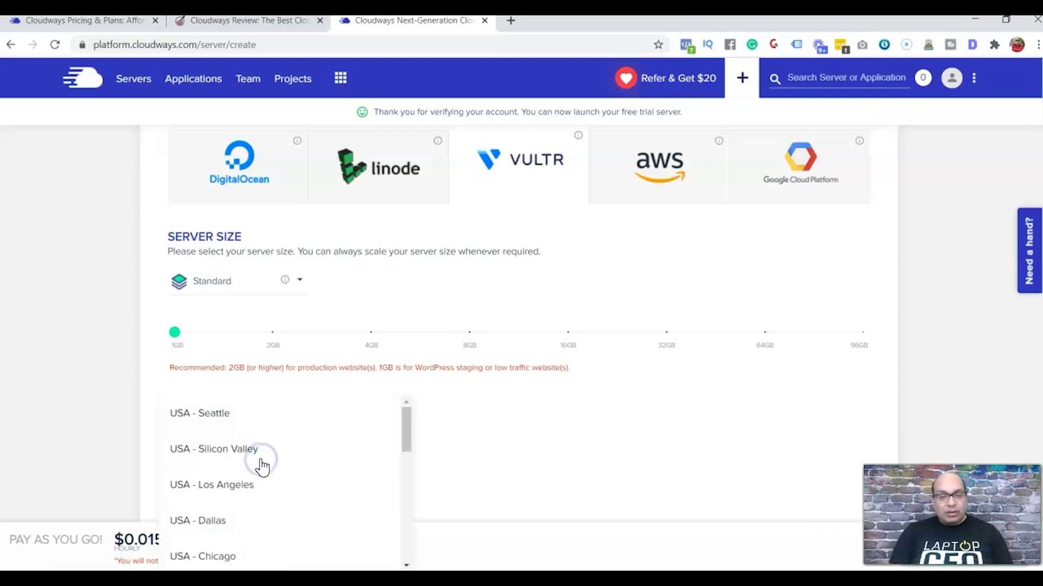
pyautogui.moveTo(405, 427); pyautogui.dragTo(406, 477)
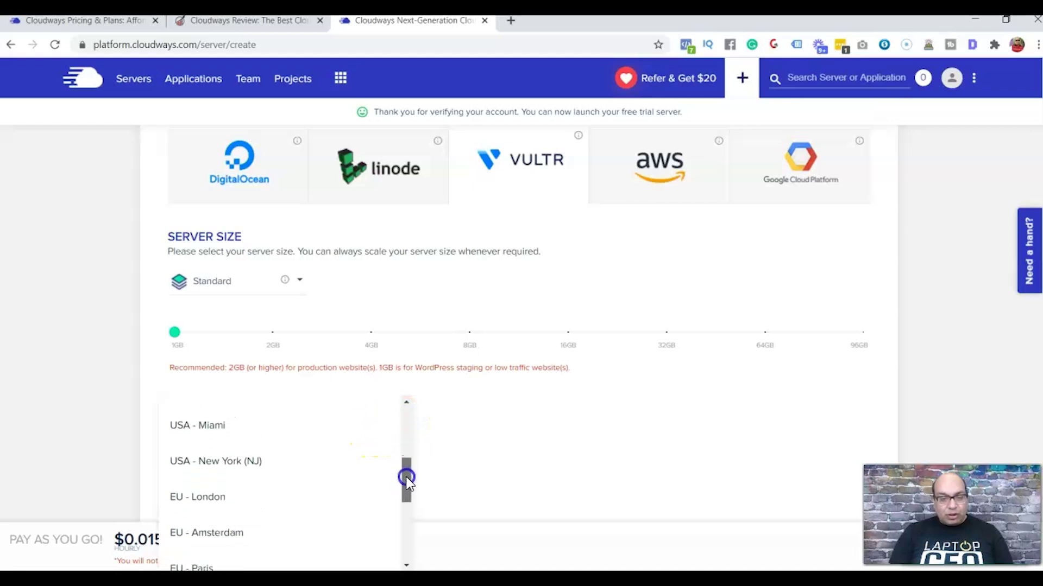
pyautogui.click(276, 468)
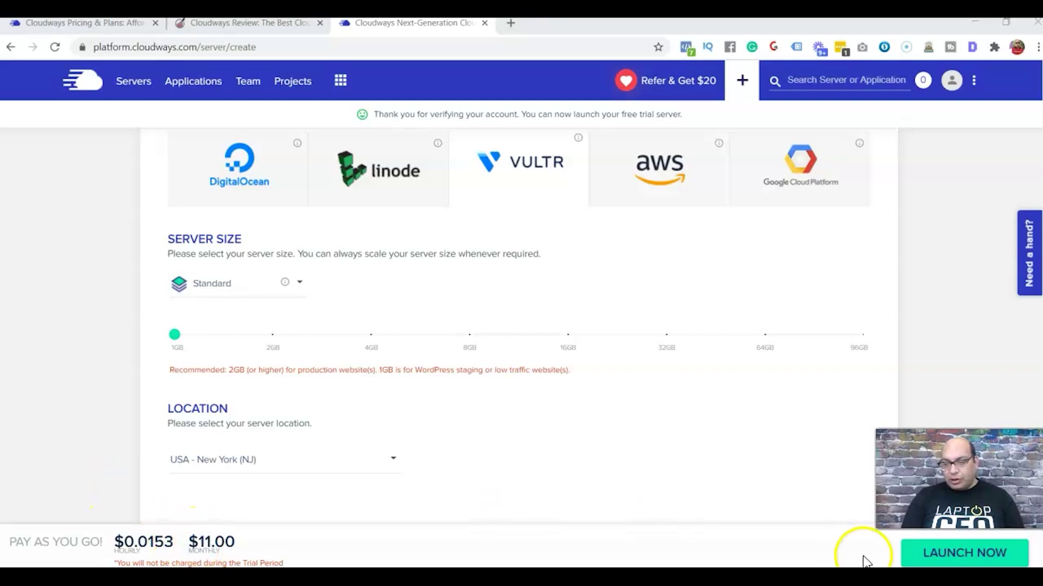
# Step: Launch the 1GB Vultr New York server and dismiss the referral credits popup
pyautogui.click(985, 555)
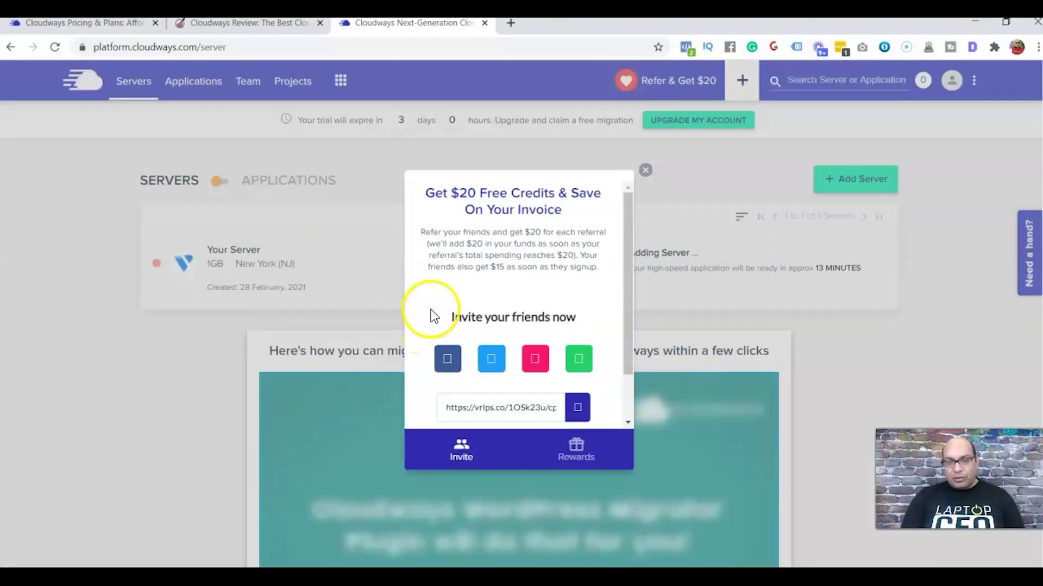
pyautogui.click(640, 173)
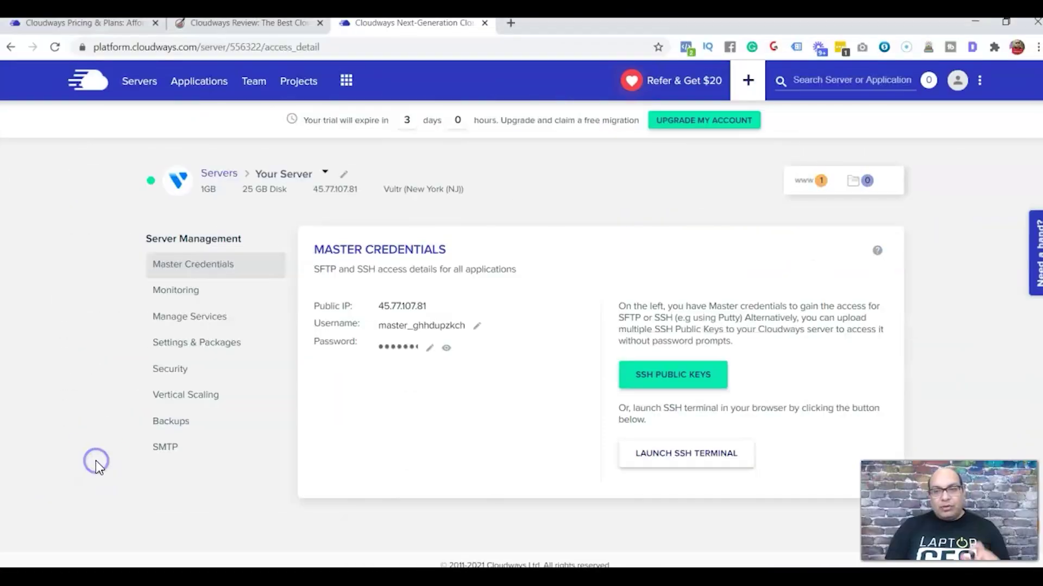
# Step: Look over the server's Settings & Packages and Manage Services pages
pyautogui.click(213, 347)
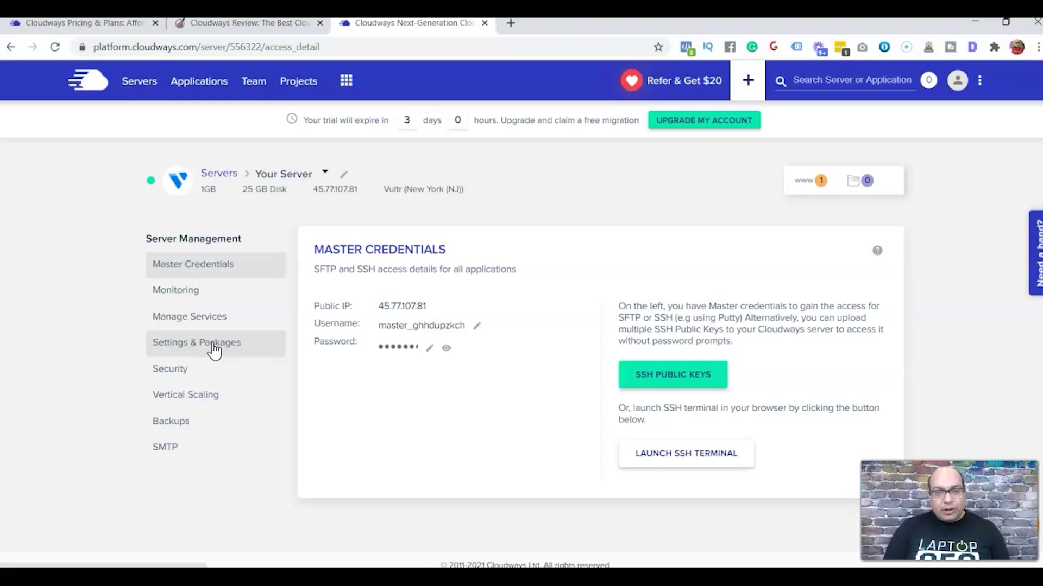
pyautogui.scroll(-1, 220, 405)
pyautogui.scroll(-2, 219, 404)
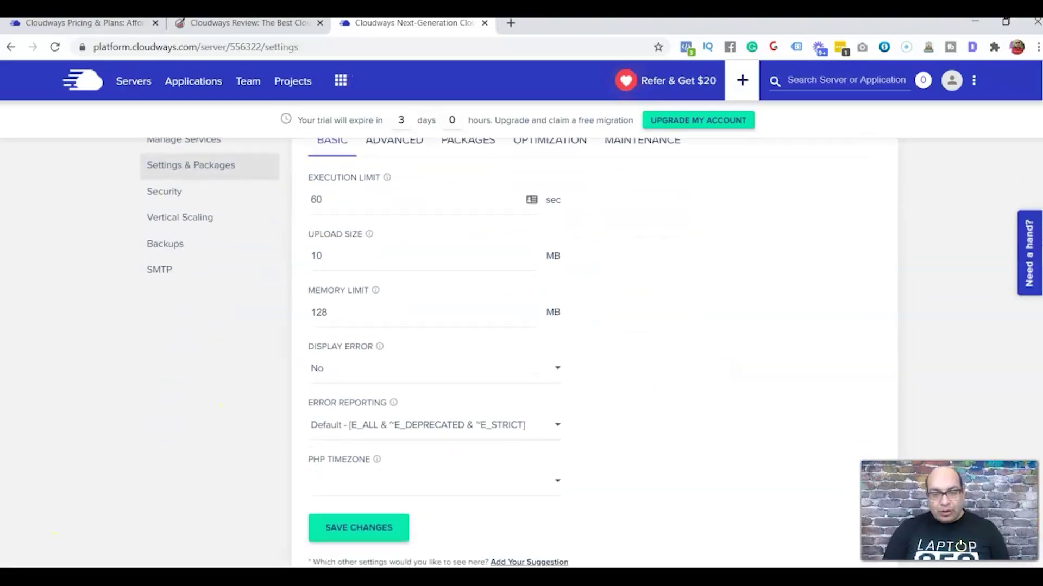
pyautogui.scroll(-1, 220, 405)
pyautogui.scroll(2, 220, 405)
pyautogui.scroll(2, 220, 404)
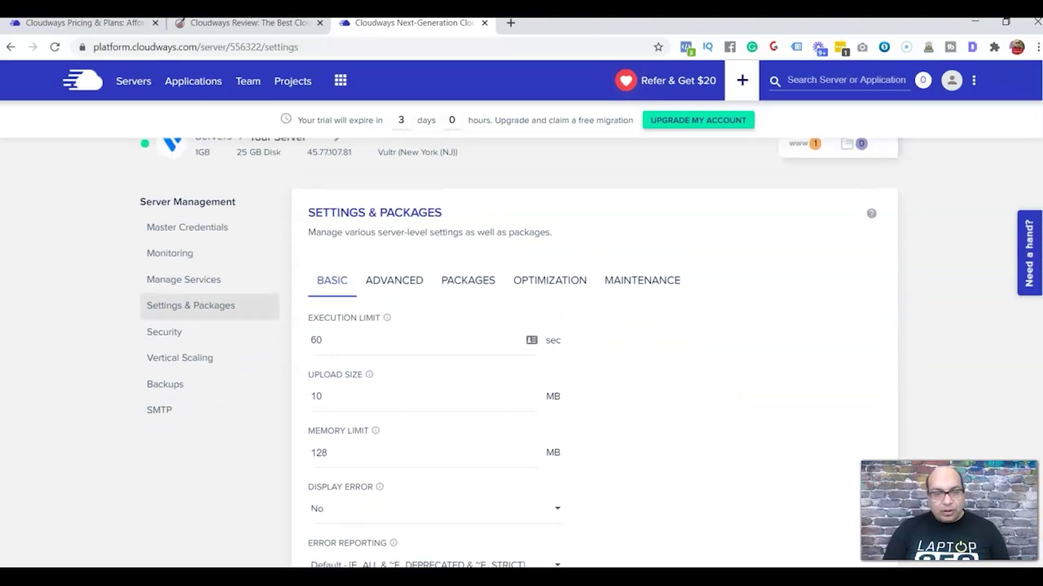
pyautogui.scroll(1, 521, 353)
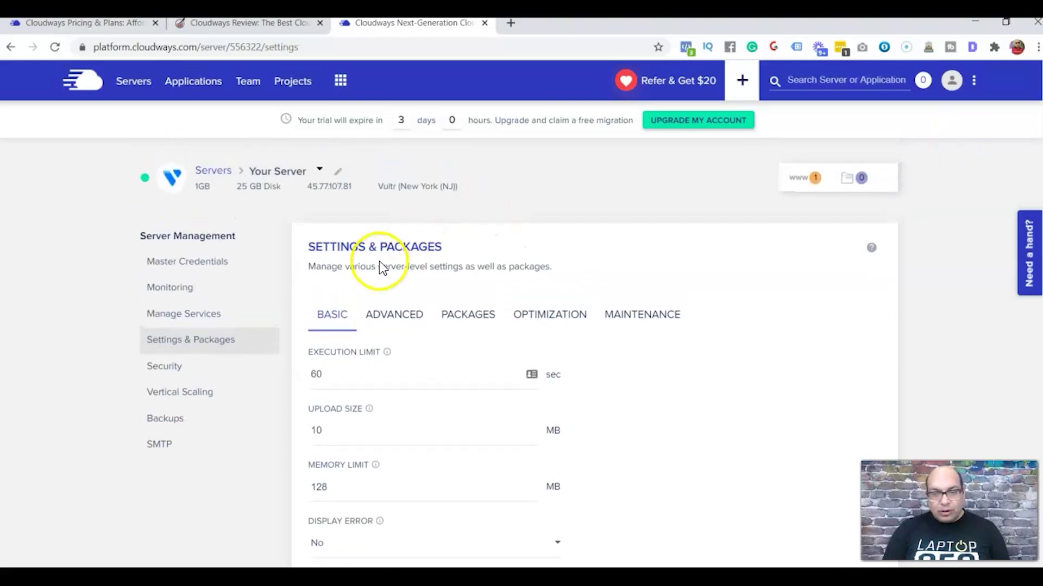
pyautogui.click(187, 320)
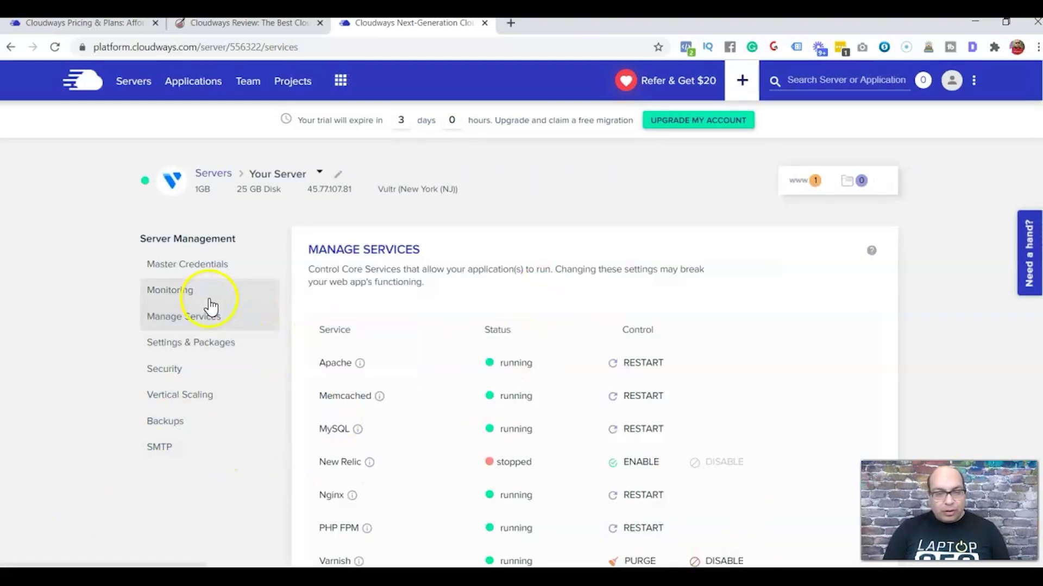
# Step: Install Redis from the Packages list showing PHP 7.3 and MariaDB 10.1
pyautogui.click(203, 357)
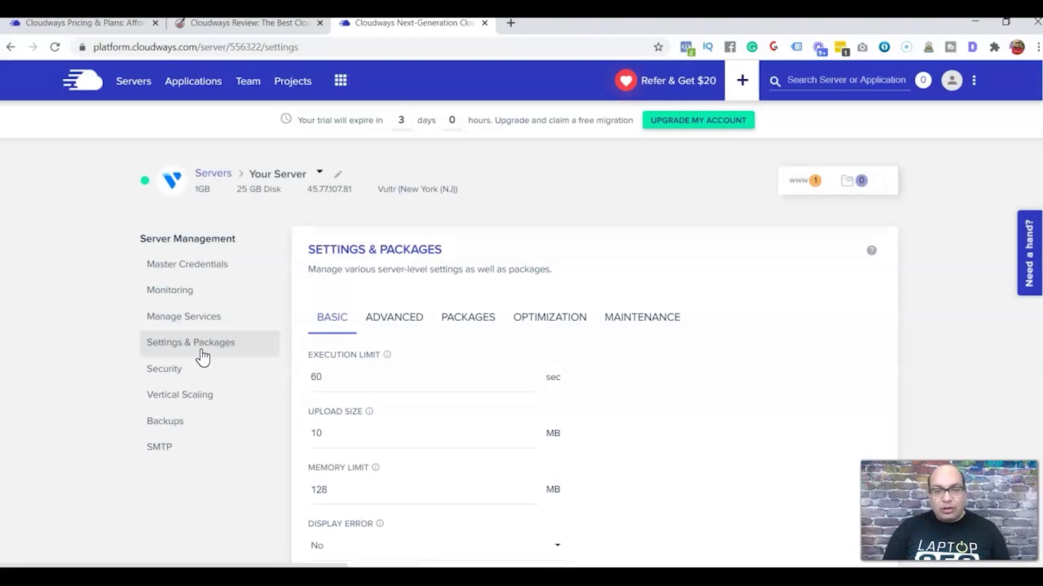
pyautogui.click(470, 324)
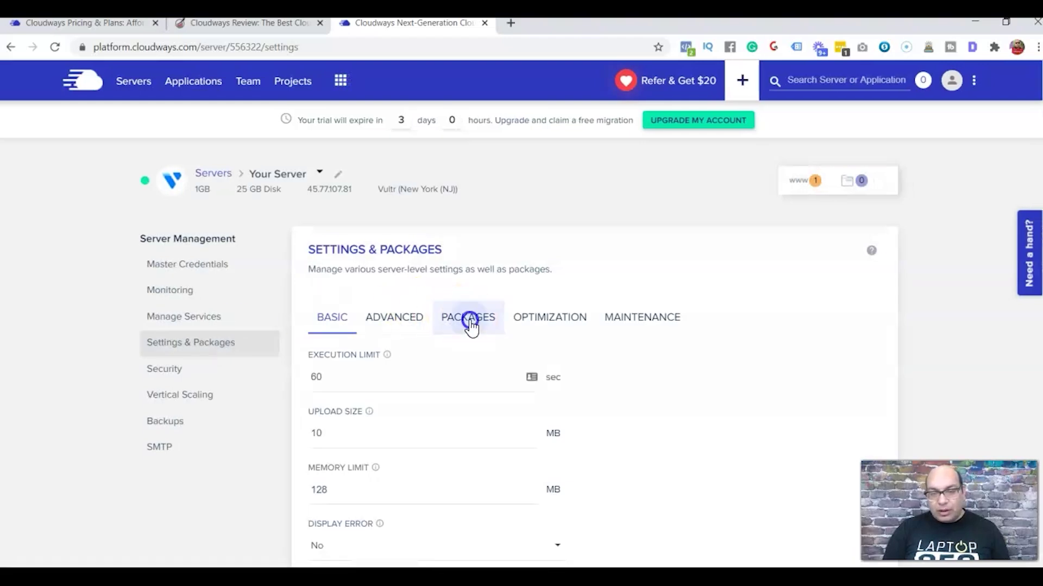
pyautogui.scroll(-1, 333, 458)
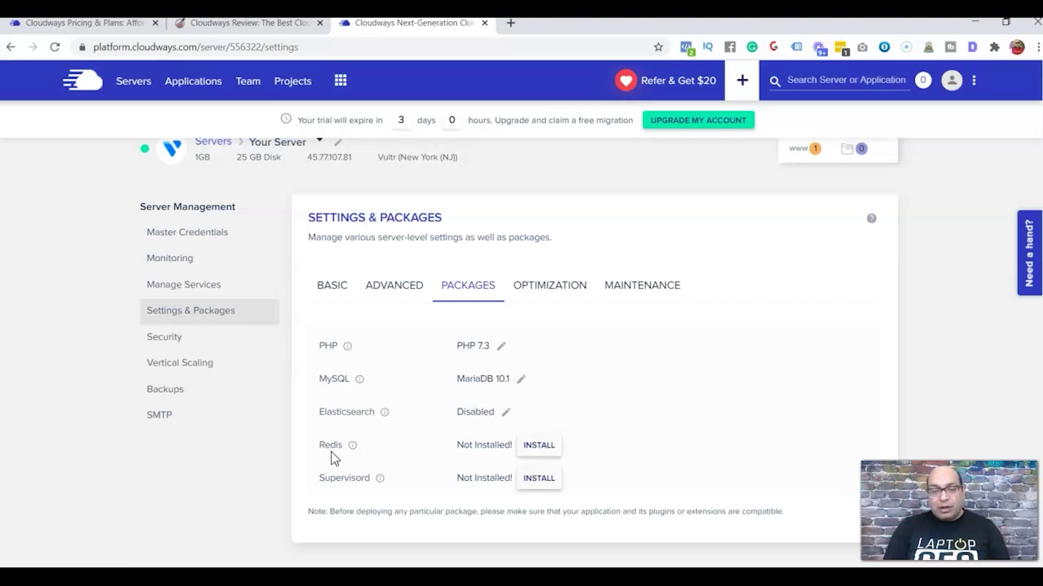
pyautogui.click(533, 449)
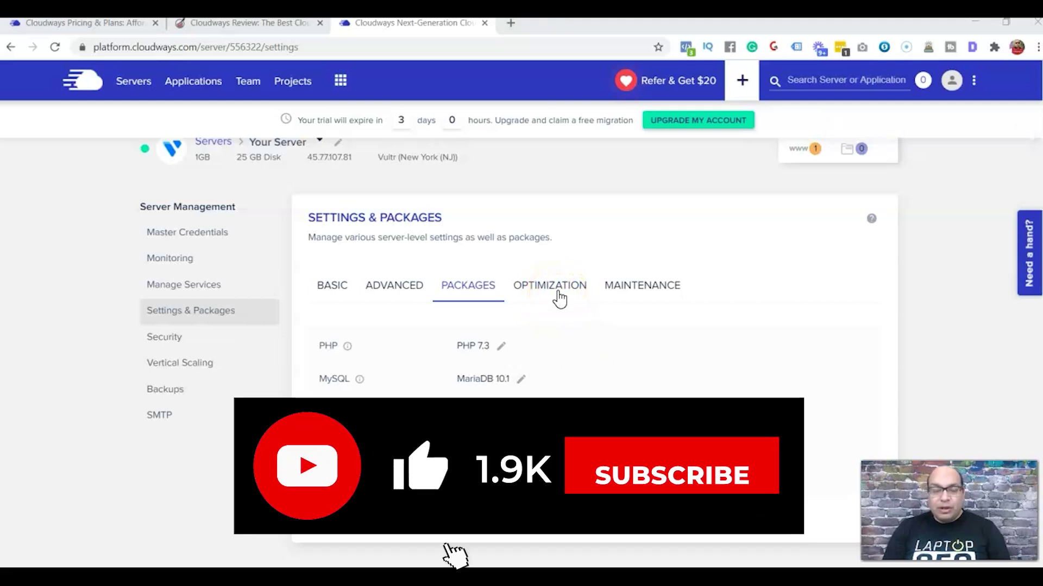
# Step: View the Optimization settings down to the Disk Cleanup options, with automatic cleanup Off
pyautogui.click(558, 295)
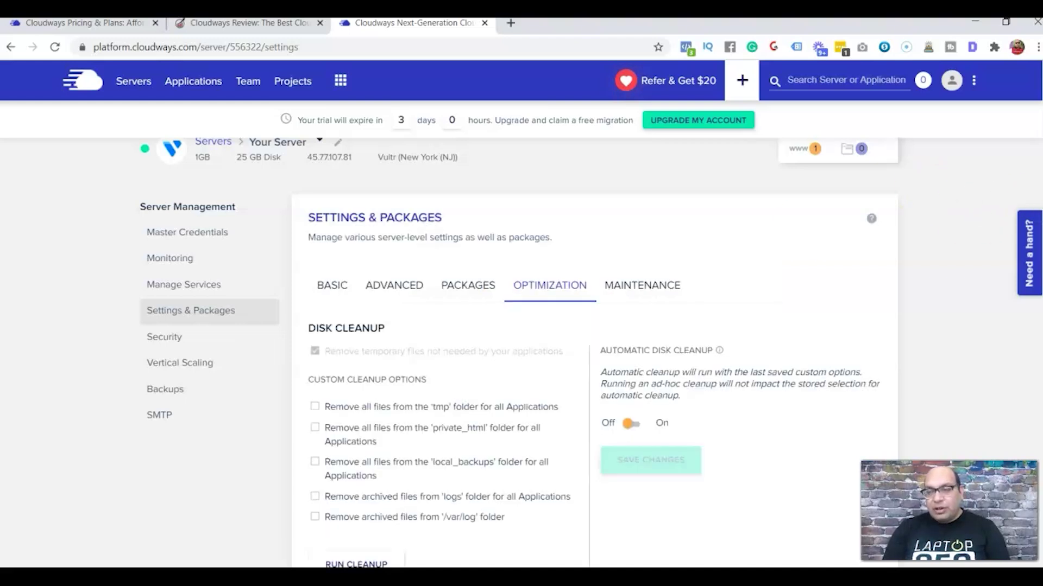
pyautogui.scroll(-2, 520, 352)
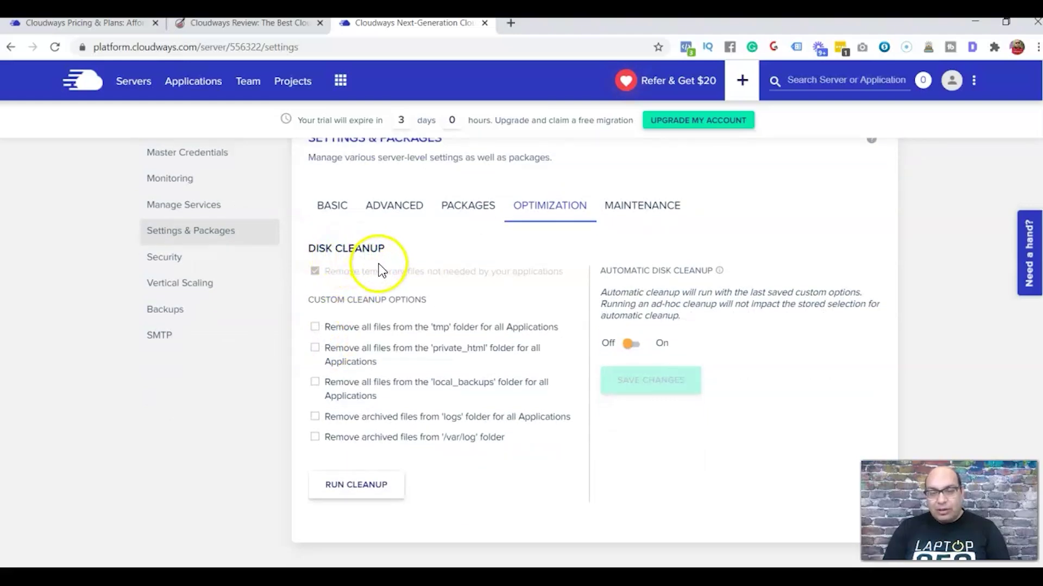
# Step: Turn automatic disk cleanup on and try vertical scaling to 2GB before returning to 1GB
pyautogui.click(628, 343)
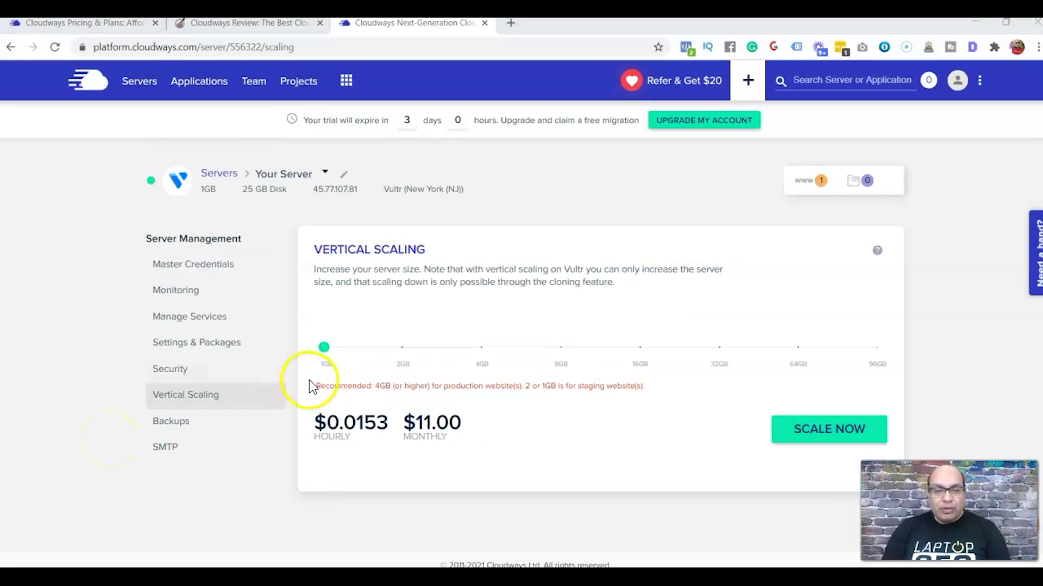
pyautogui.moveTo(324, 347)
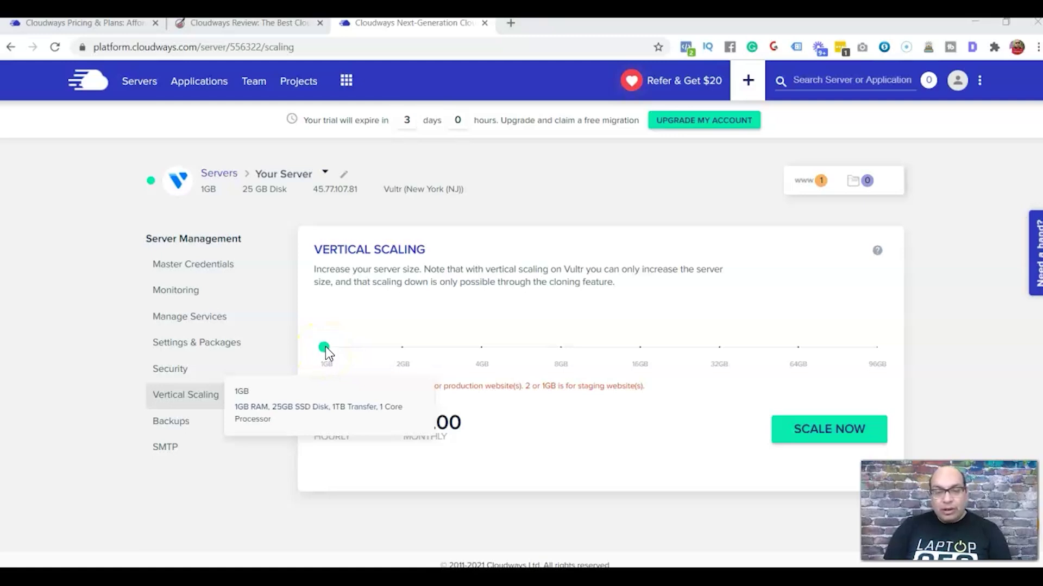
pyautogui.click(326, 348)
pyautogui.moveTo(326, 348); pyautogui.dragTo(402, 347)
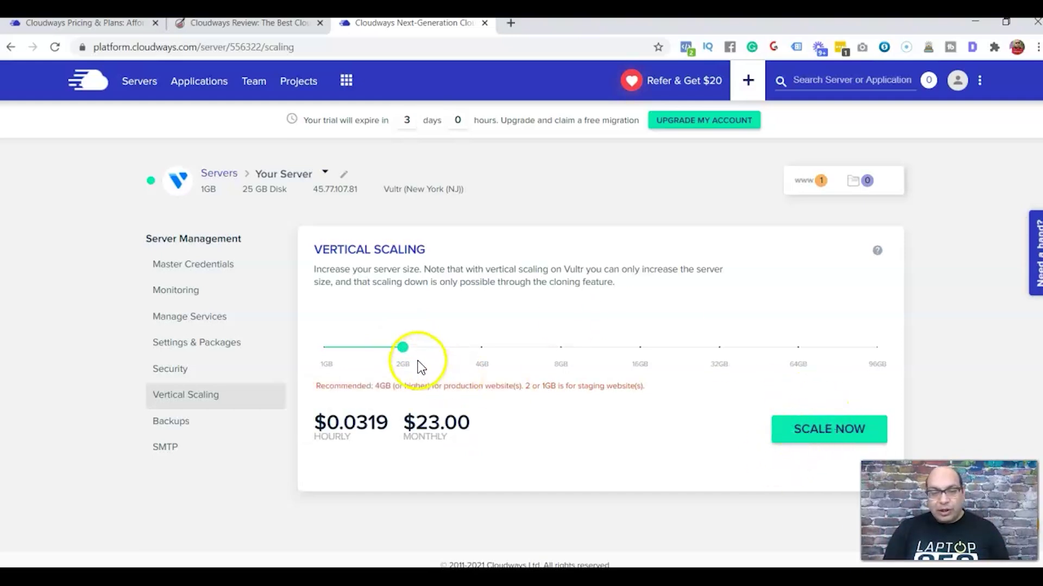
pyautogui.moveTo(402, 347); pyautogui.dragTo(324, 347)
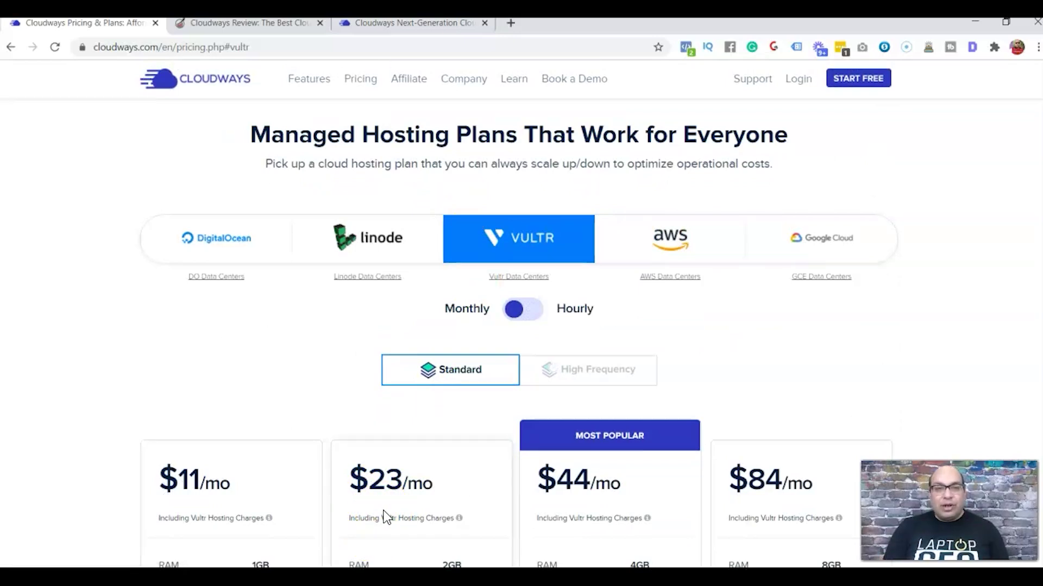
# Step: Scroll back up the Vultr pricing page toward the site navigation
pyautogui.scroll(10, 521, 293)
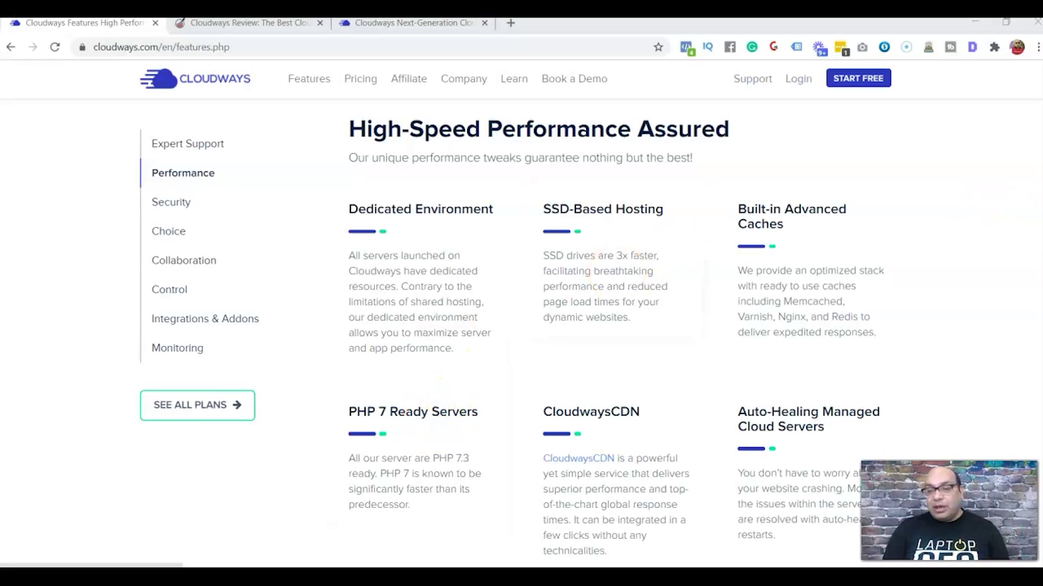
# Step: Scroll down through the High-Speed Performance features on the Features page
pyautogui.scroll(-5, 597, 326)
pyautogui.scroll(-3, 598, 326)
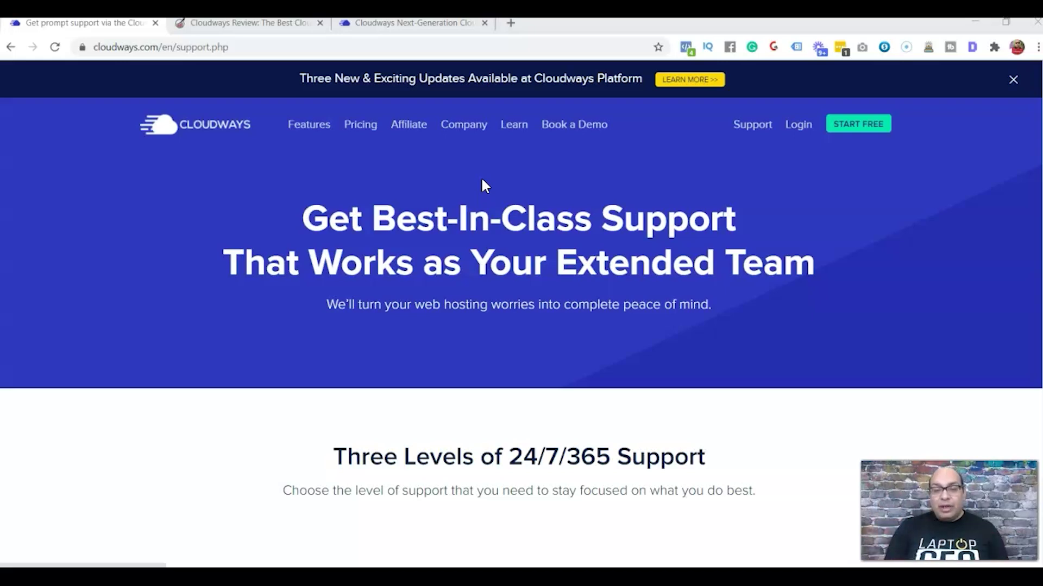
# Step: Scroll to the Compare Support Add-ons table: Free, from $100/mo and from $500/mo
pyautogui.click(943, 111)
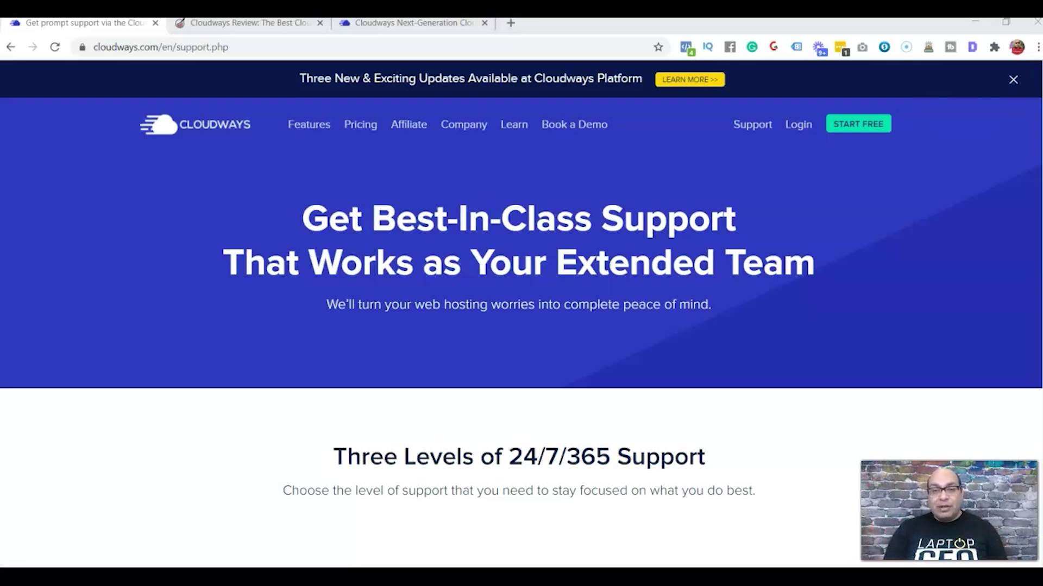
pyautogui.scroll(-2, 1029, 153)
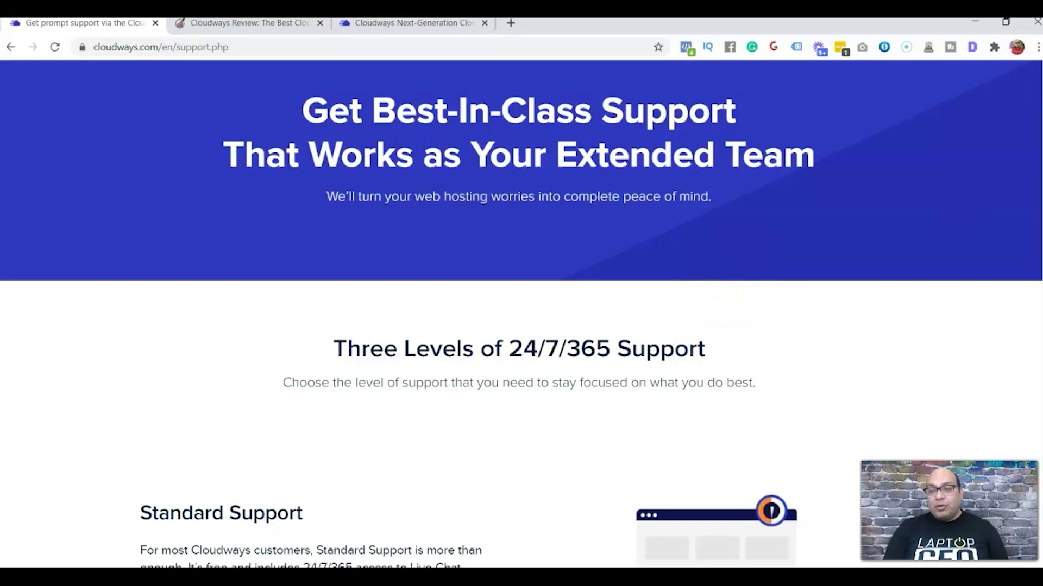
pyautogui.scroll(-2, 521, 315)
pyautogui.scroll(-5, 522, 315)
pyautogui.scroll(-5, 521, 314)
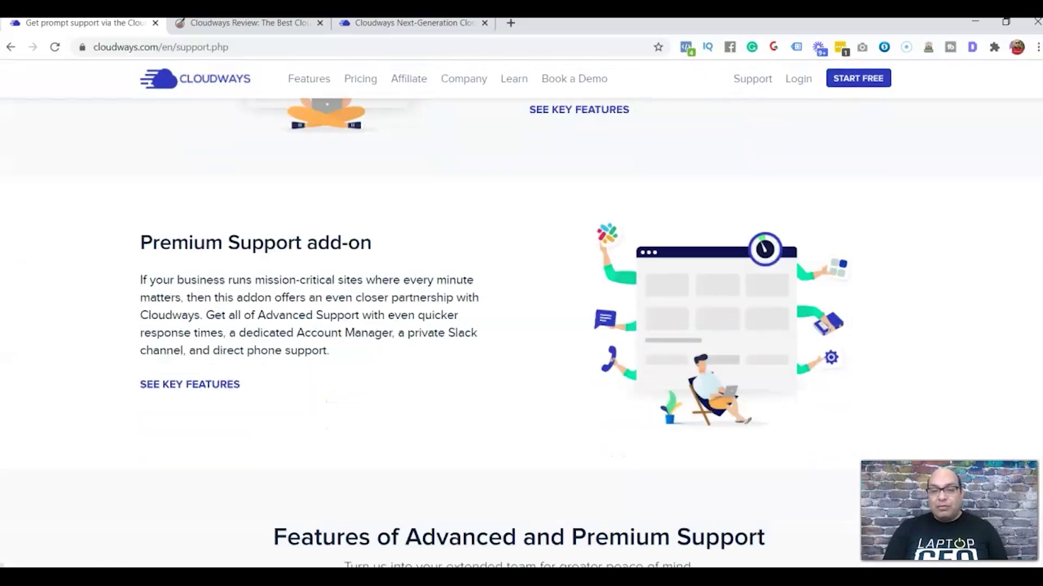
pyautogui.scroll(-8, 521, 315)
pyautogui.scroll(-4, 777, 223)
pyautogui.scroll(-2, 777, 224)
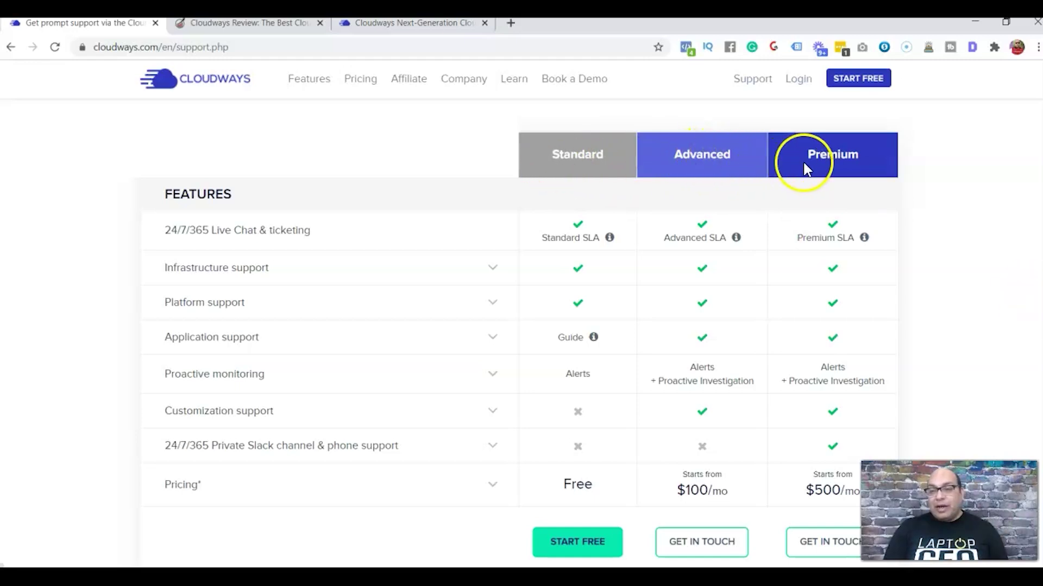
pyautogui.scroll(-1, 518, 332)
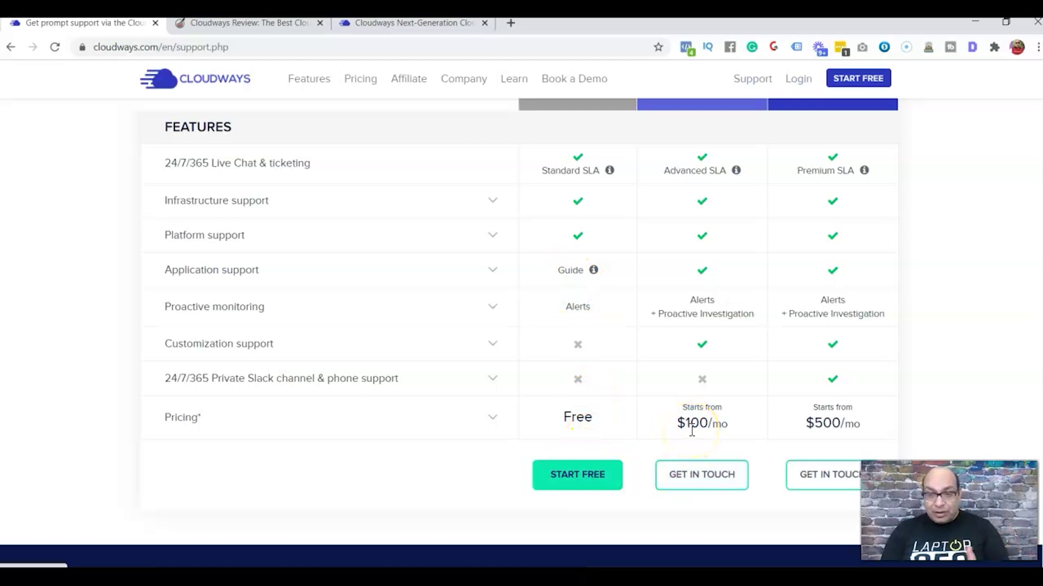
pyautogui.scroll(1, 717, 157)
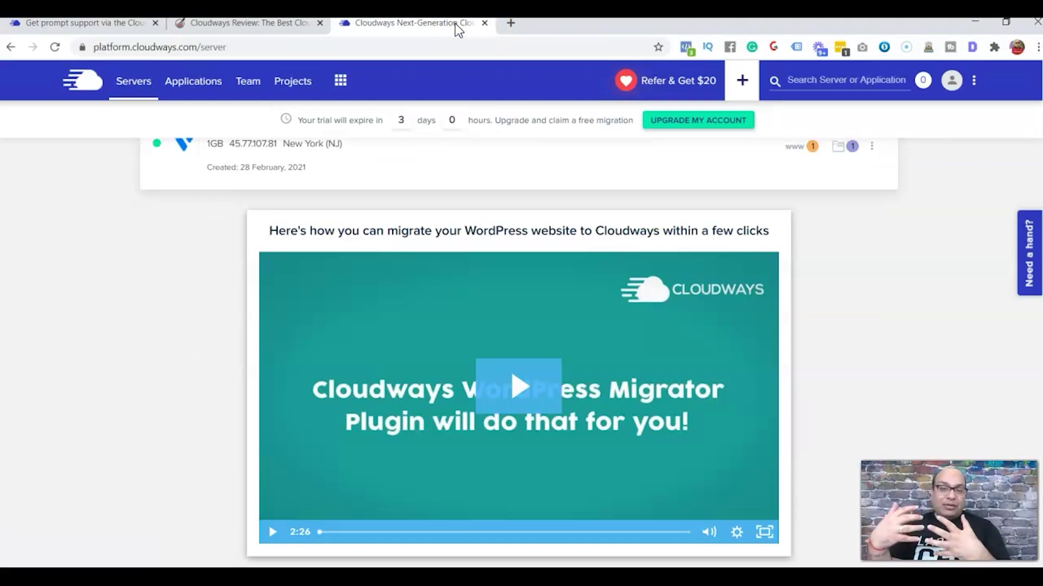
# Step: Click the top-left of the Cloudways servers page, which stays showing the New York server
pyautogui.click(23, 46)
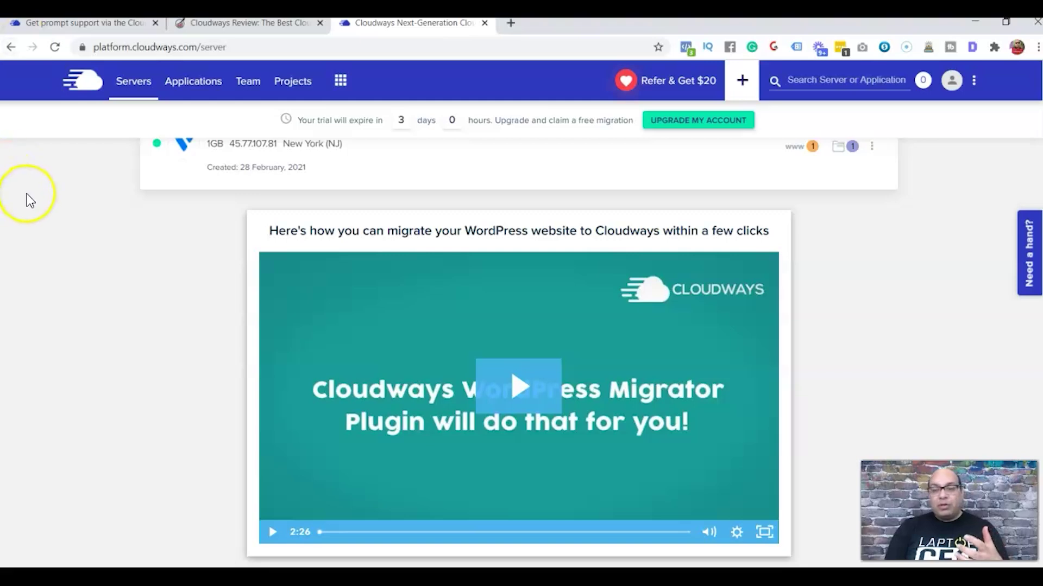